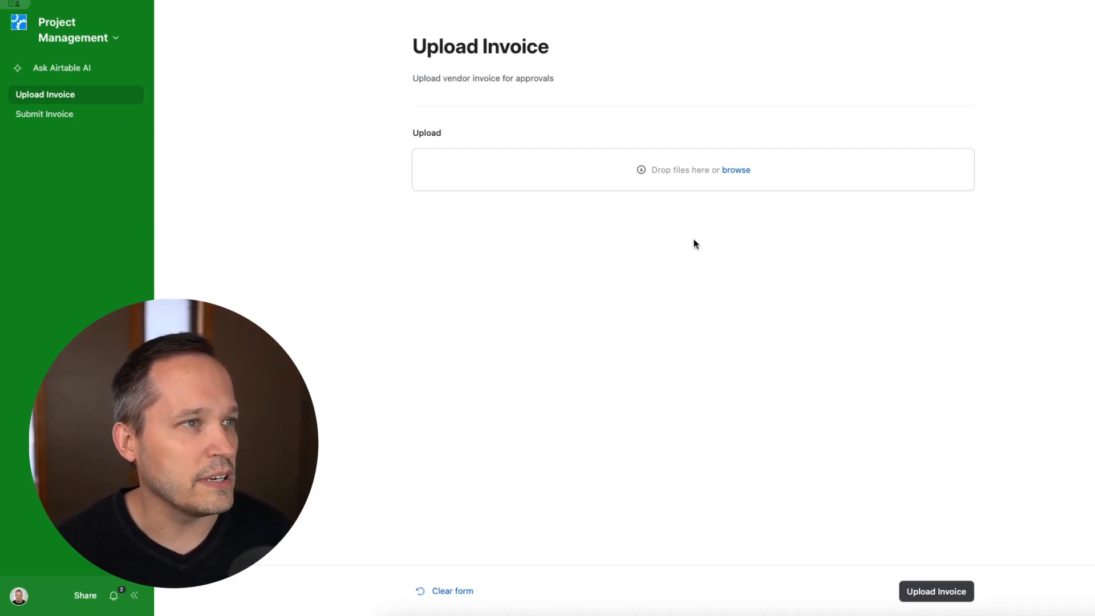
Upload Invoice 1 (1).pdf from Downloads as a vendor invoice and view its Submit Invoice record
left_click(737, 171)
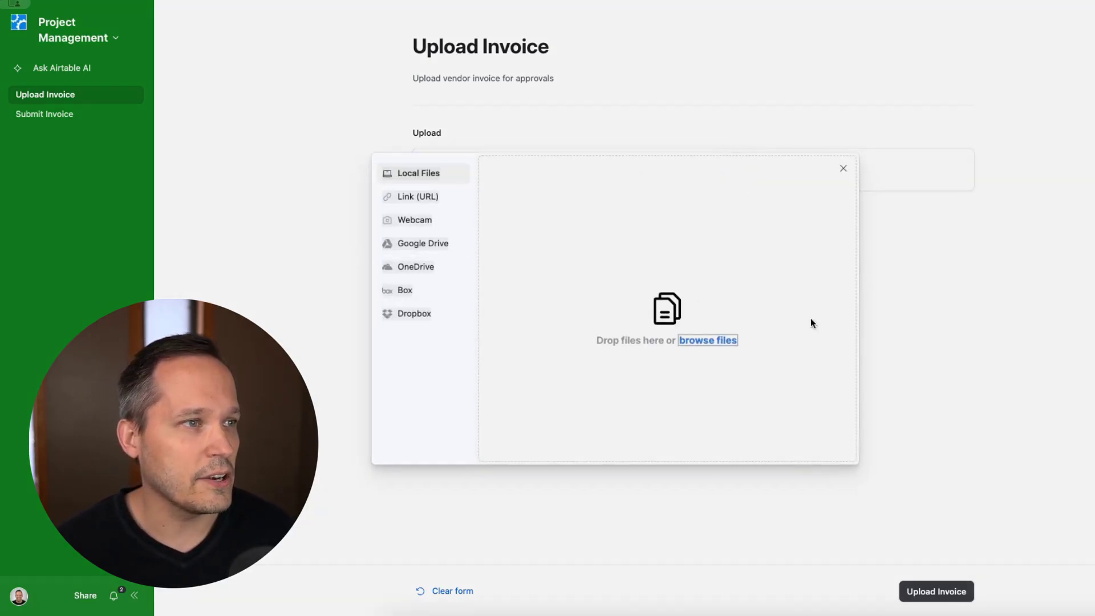
left_click(733, 342)
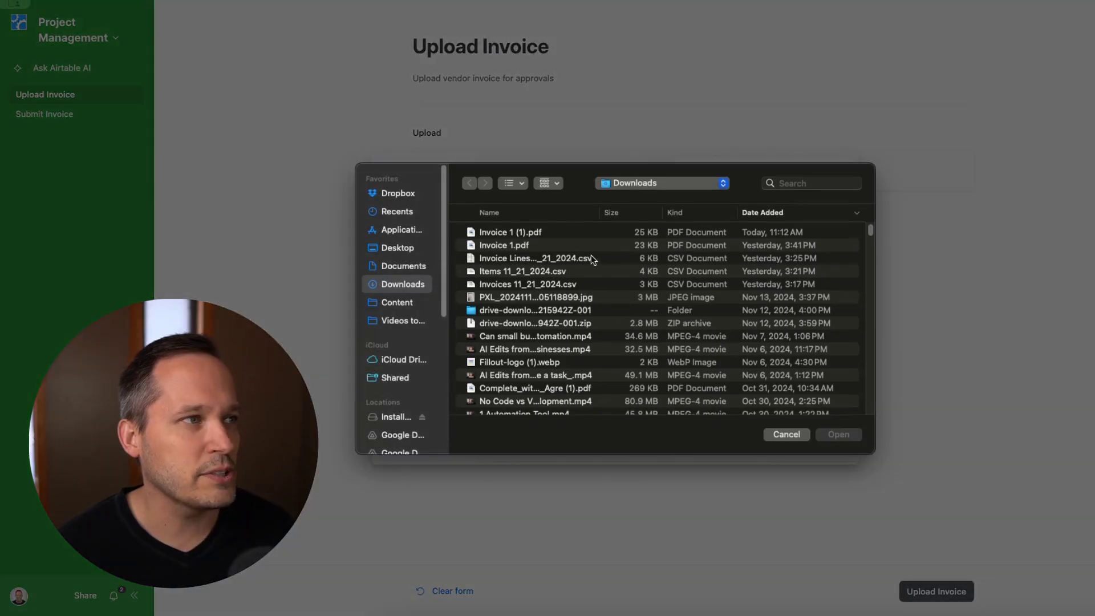
double_click(546, 231)
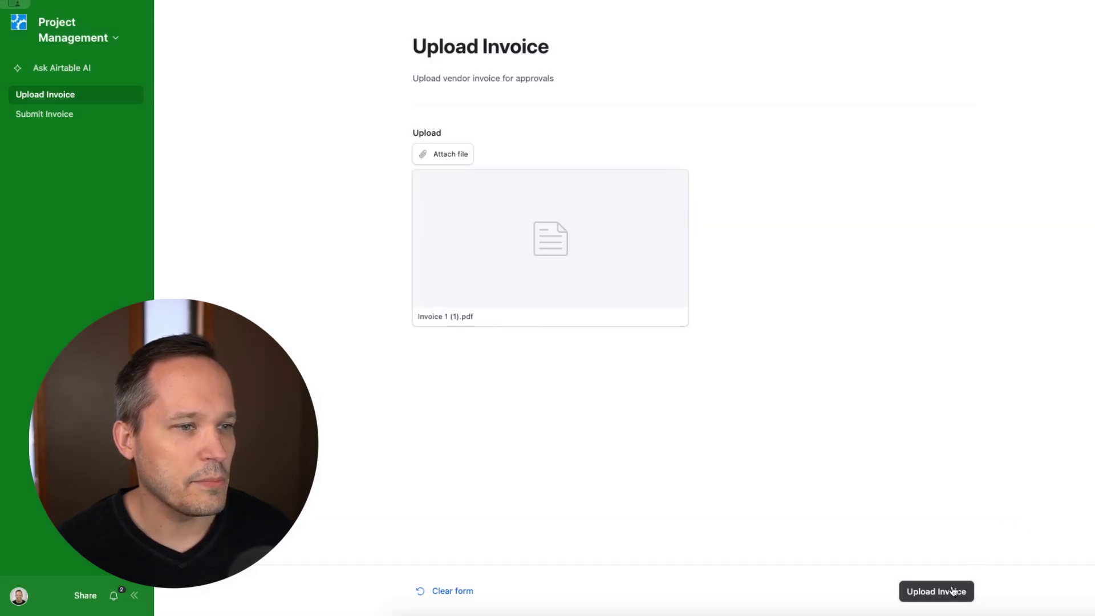
left_click(937, 593)
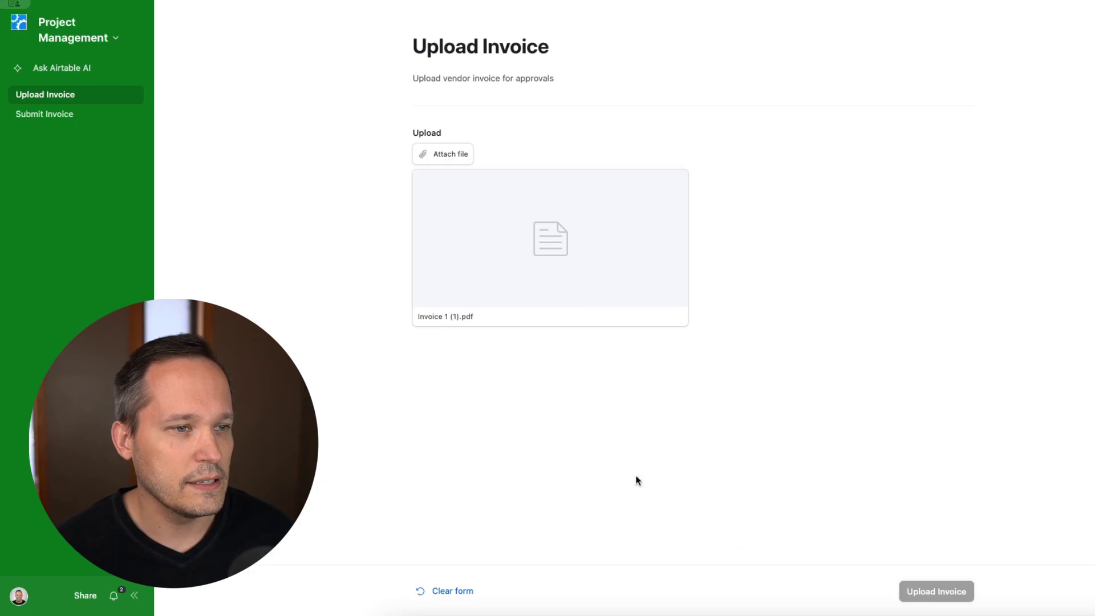
left_click(19, 115)
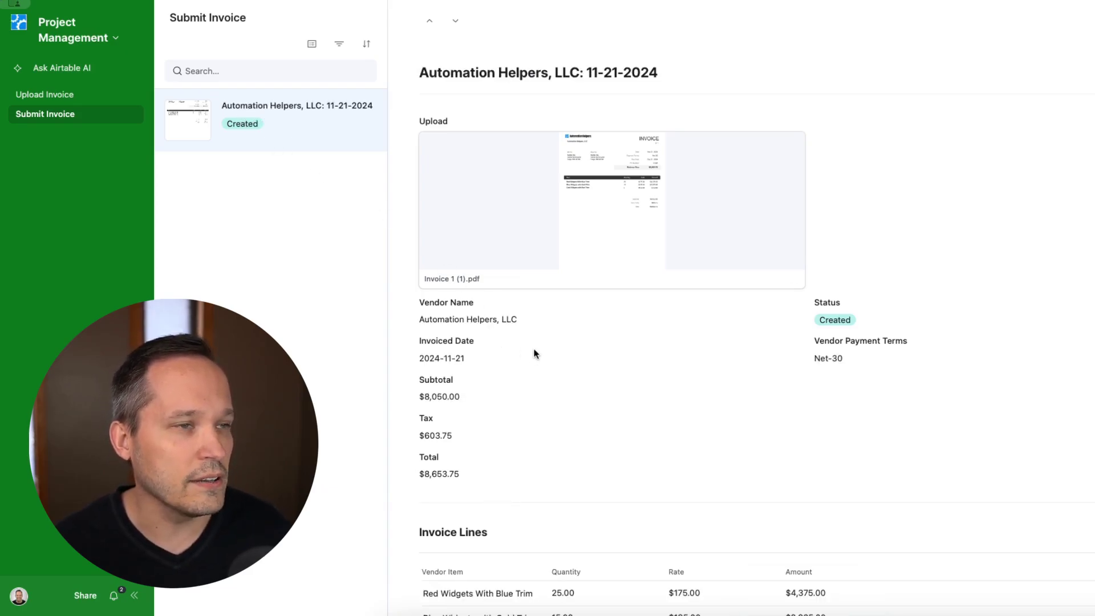
Review the parsed Automation Helpers, LLC record and Invoice Lines, then open the PDF attachment full size
scroll(533, 354, "down", 1)
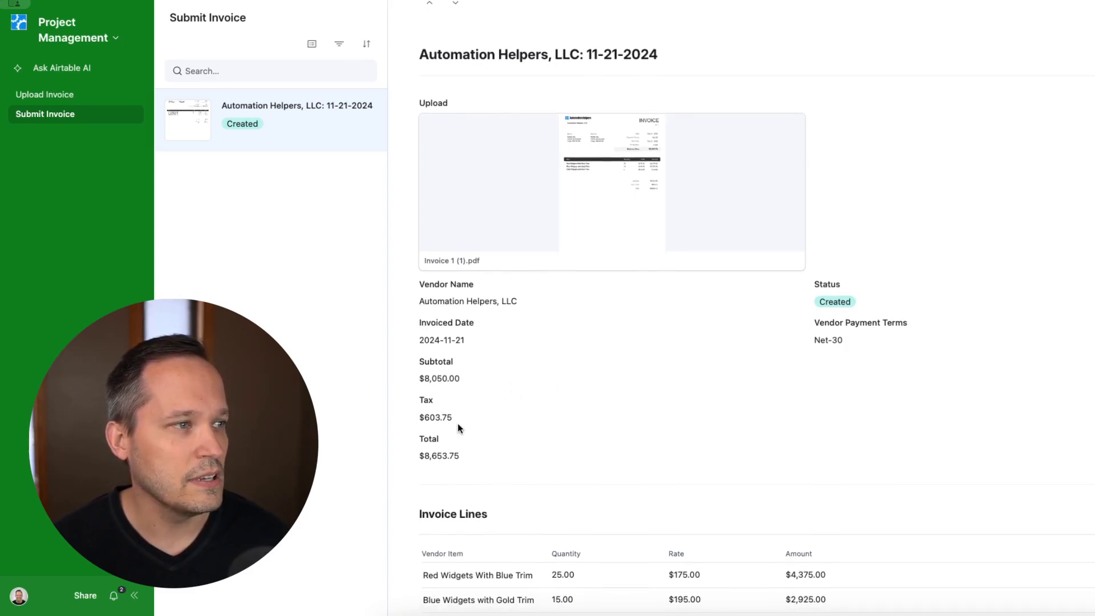
scroll(460, 429, "down", 2)
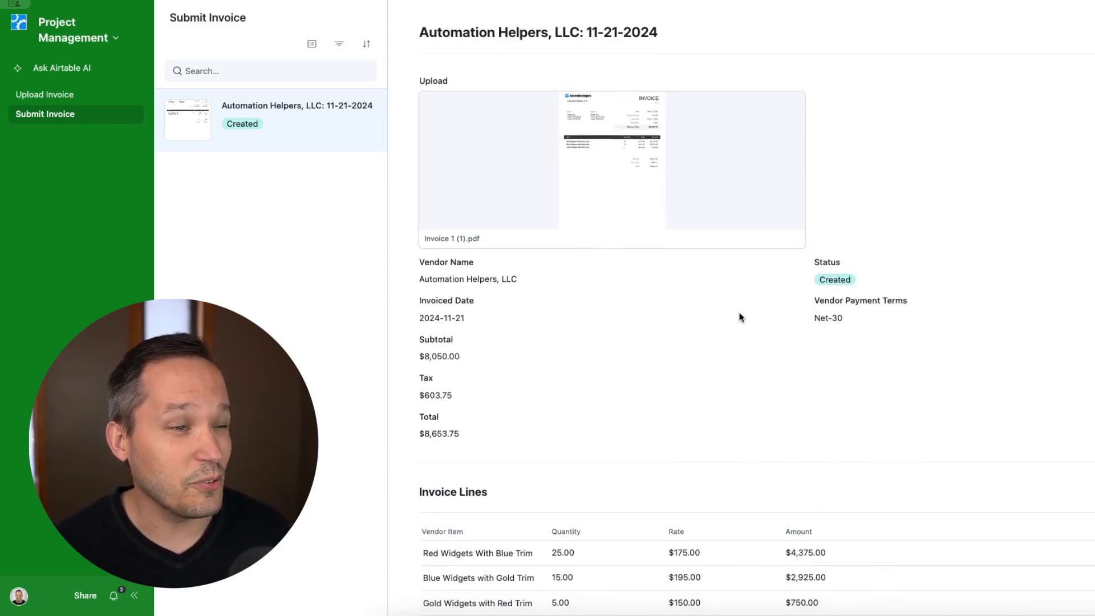
scroll(741, 316, "down", 2)
scroll(740, 317, "down", 4)
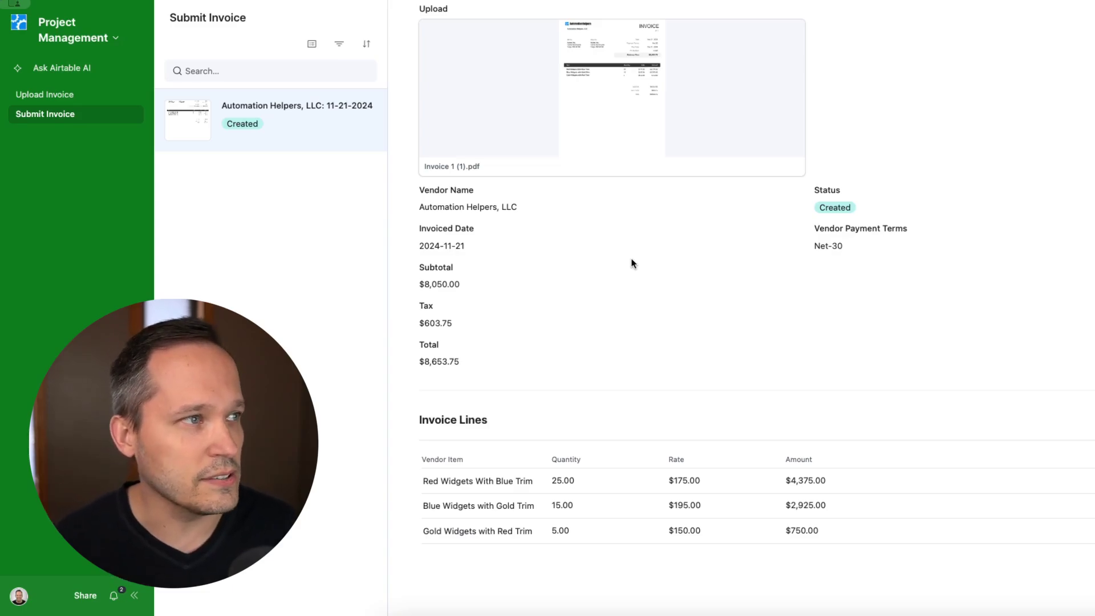
scroll(631, 262, "up", 4)
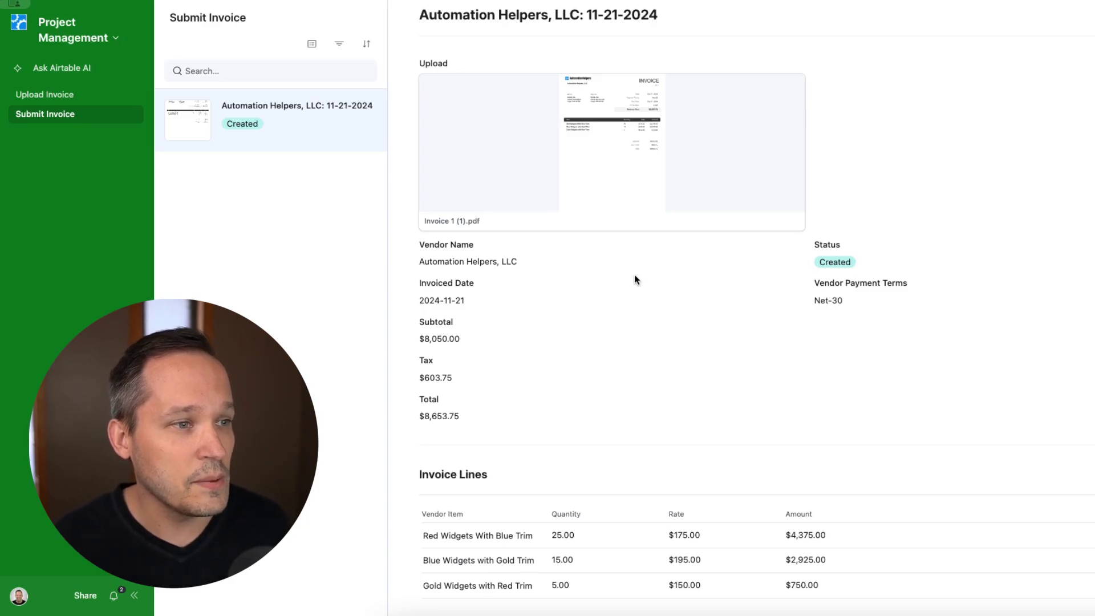
scroll(639, 289, "down", 4)
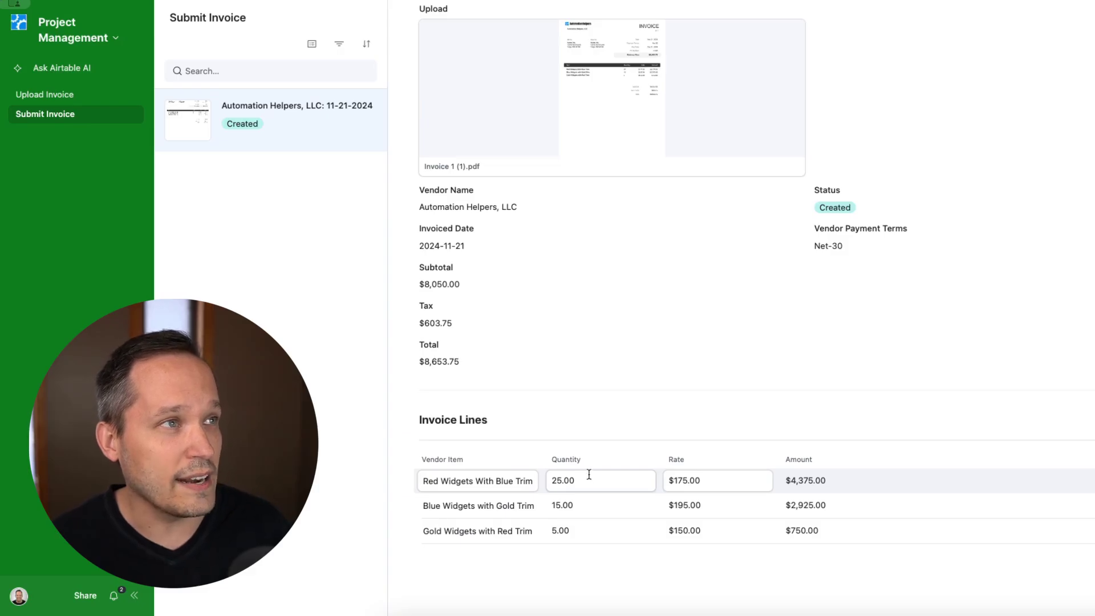
left_click(609, 66)
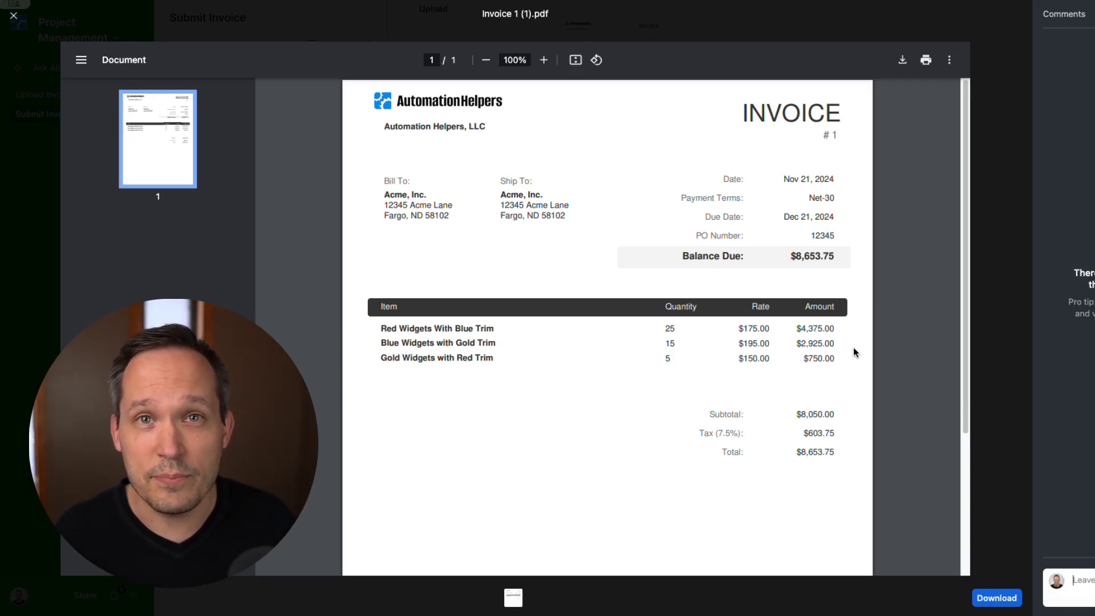
Close the invoice PDF preview, reopen it to compare values, then close it again
key("Escape")
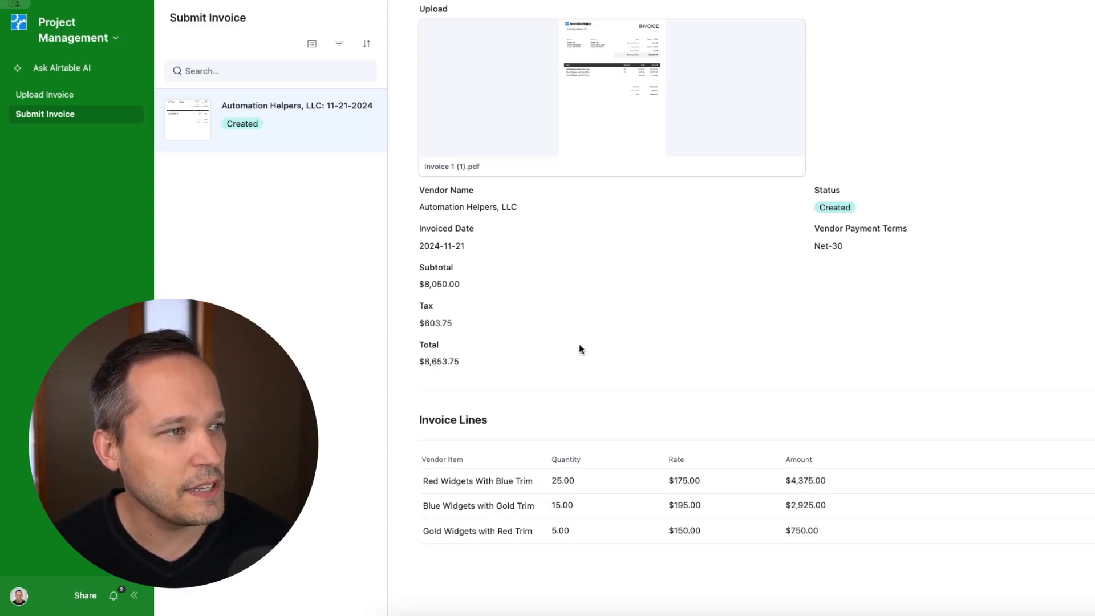
left_click(654, 135)
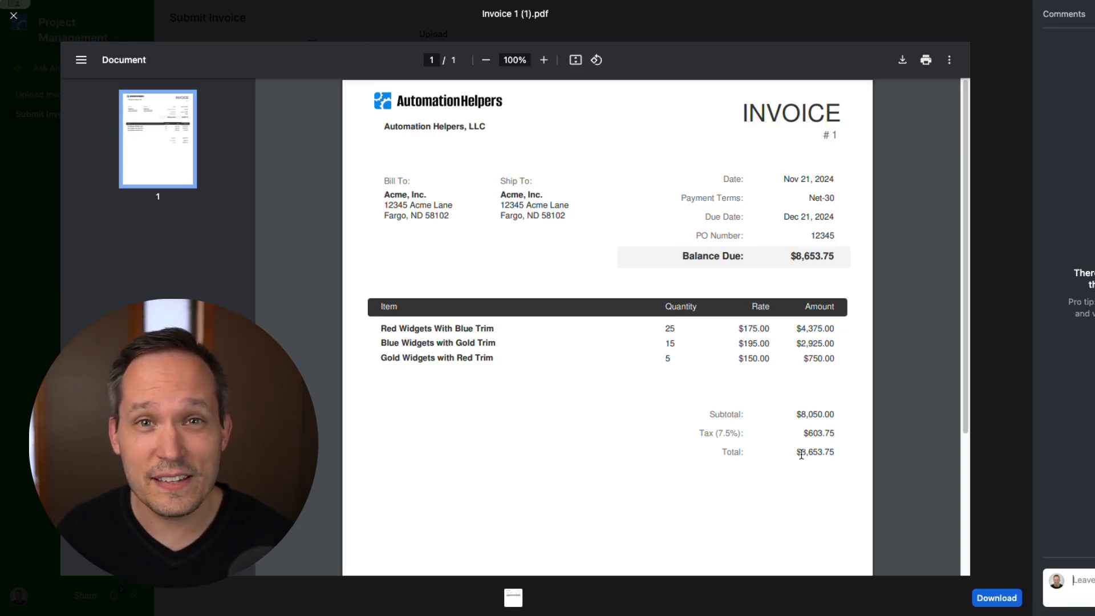
left_click(987, 341)
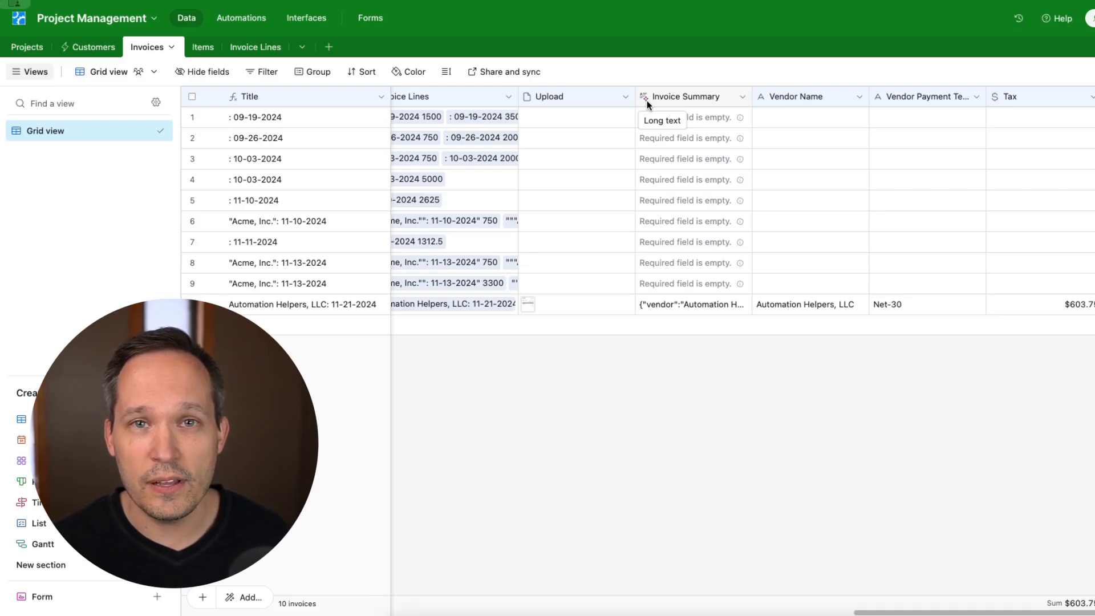
Edit the Invoice Summary field and list the fields insertable into its AI prompt
left_click(742, 97)
left_click(738, 128)
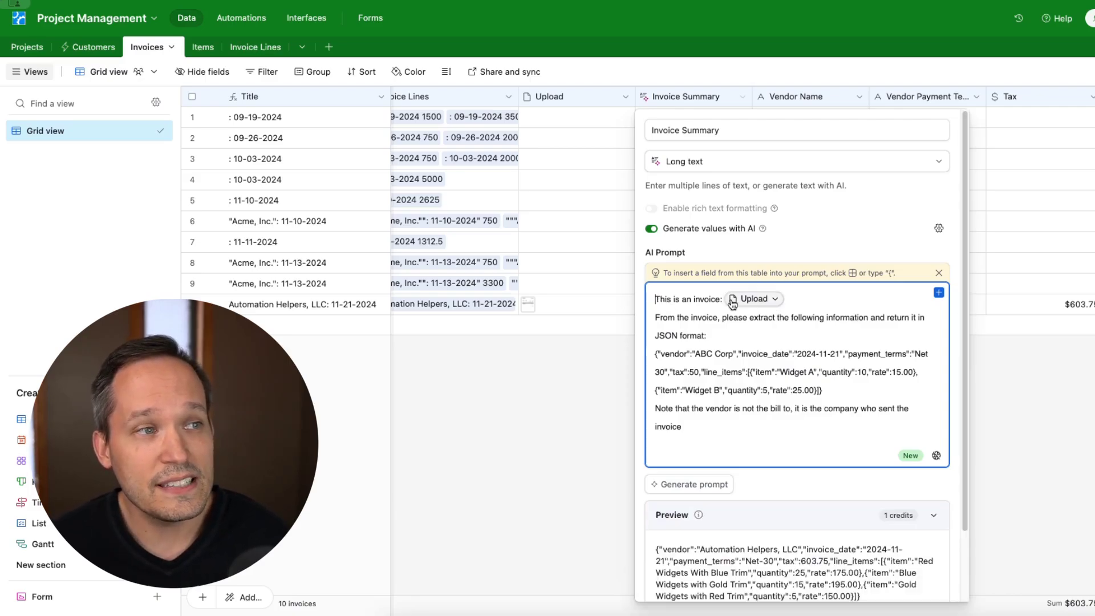
left_click(939, 295)
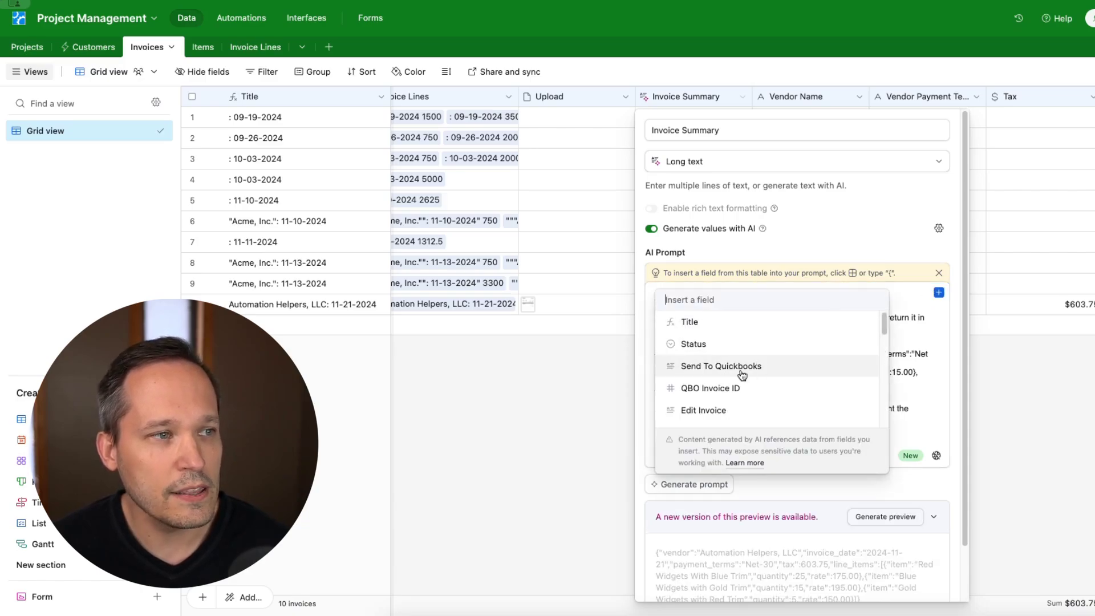
scroll(742, 374, "down", 1)
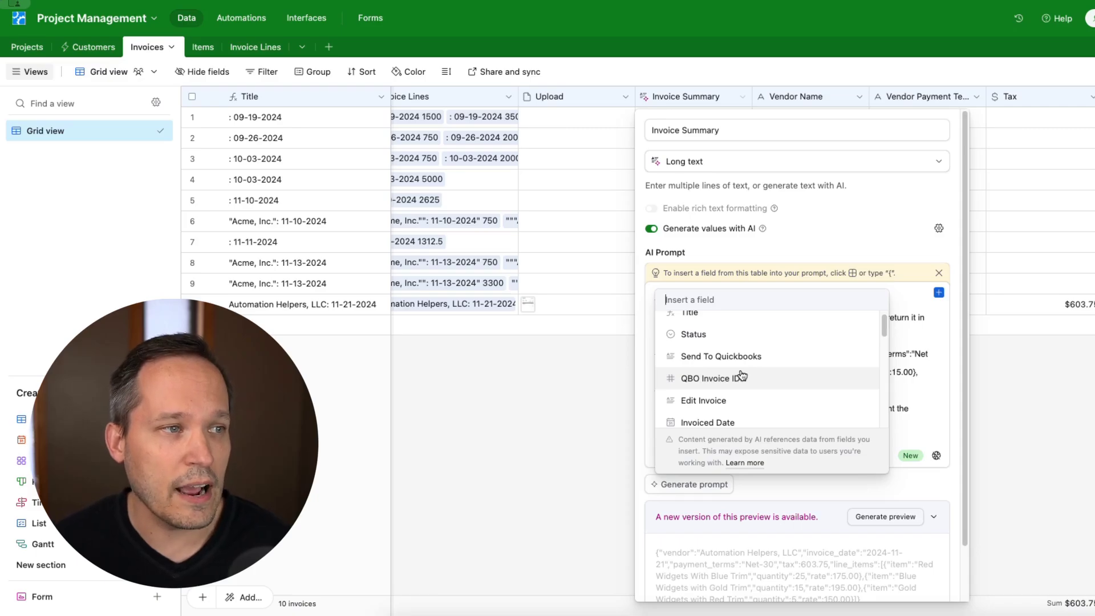
scroll(743, 375, "down", 4)
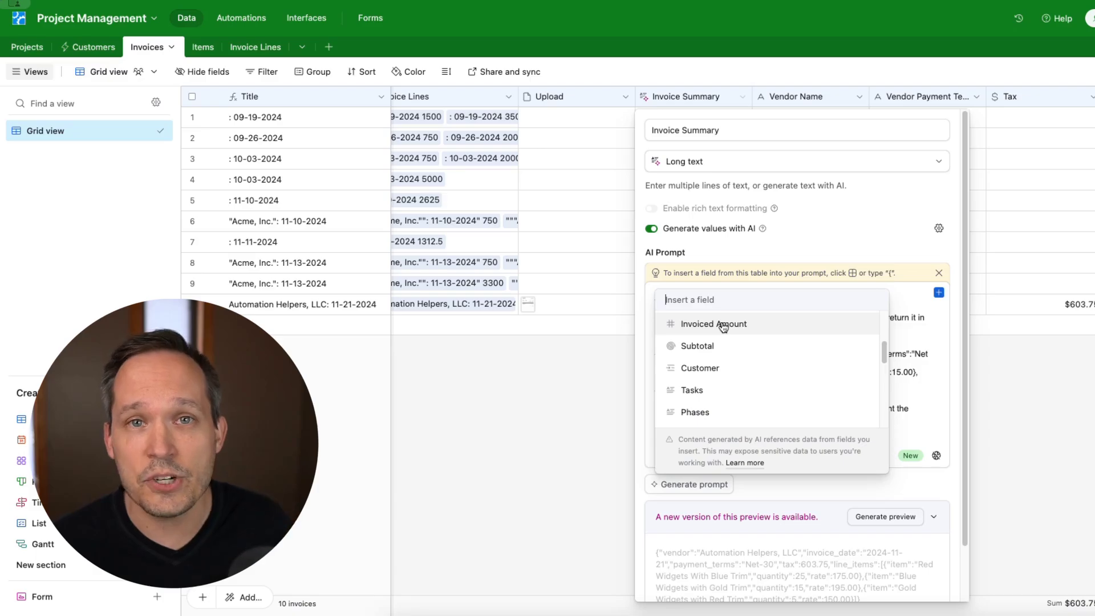
Dismiss the field list and show Invoice Summary's AI settings: automatic generation, GPT-4o mini
key("Escape")
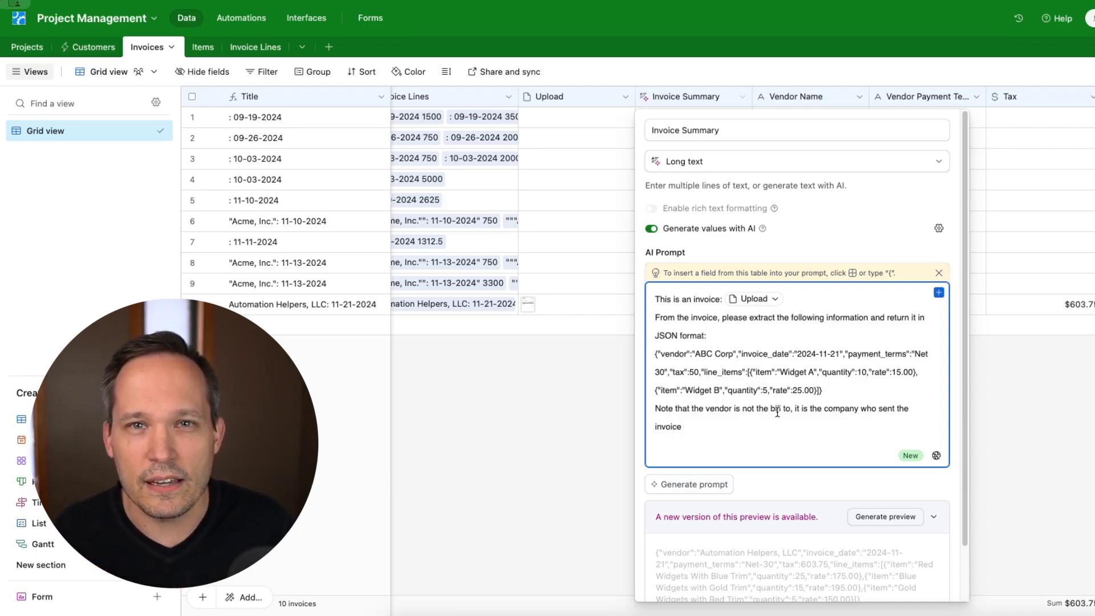
left_click(835, 244)
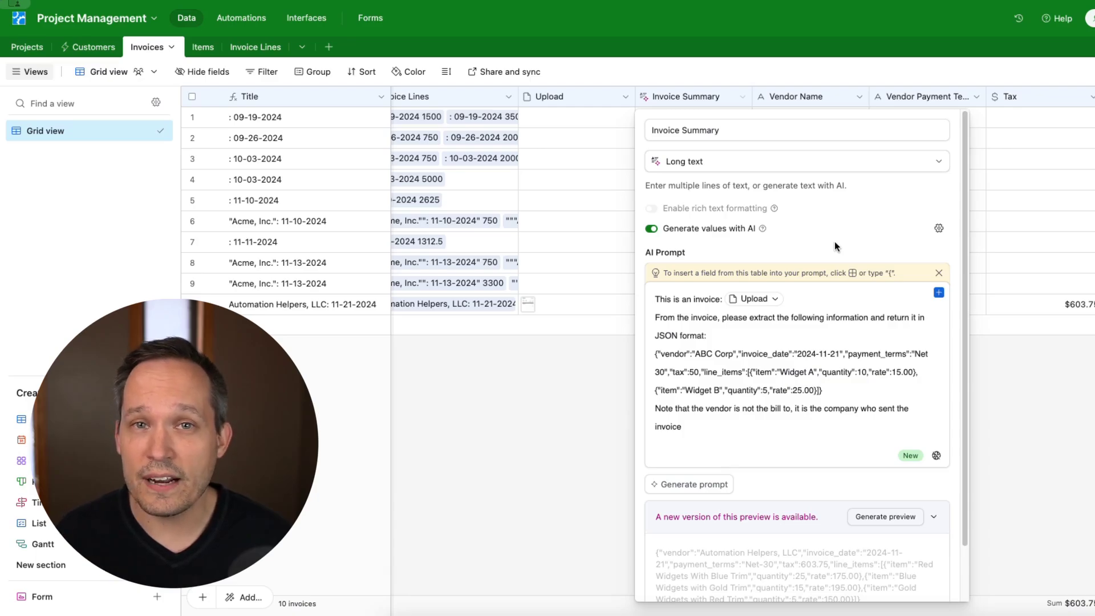
left_click(938, 228)
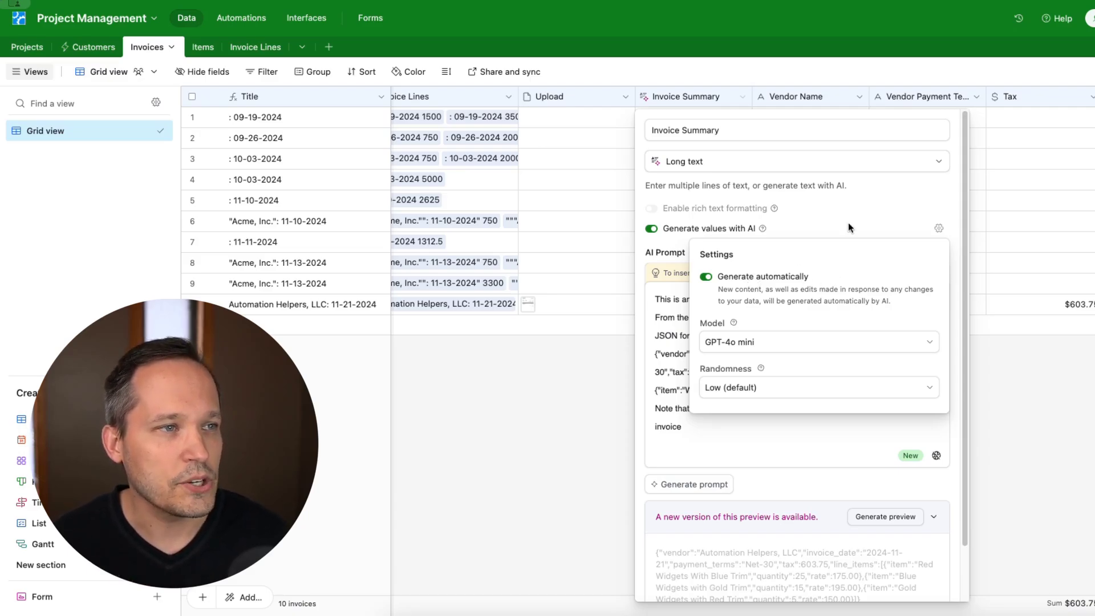
Check the available AI models in the Model dropdown, keeping GPT-4o mini
left_click(764, 342)
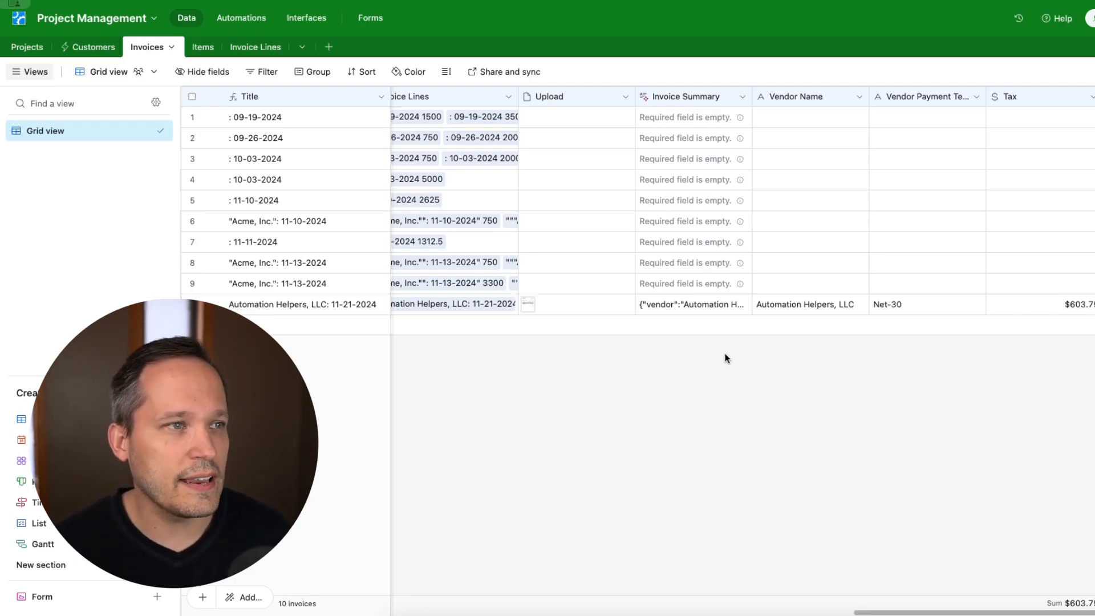
Expand the new invoice's Invoice Summary cell to read its full JSON
left_click(706, 301)
left_click(746, 304)
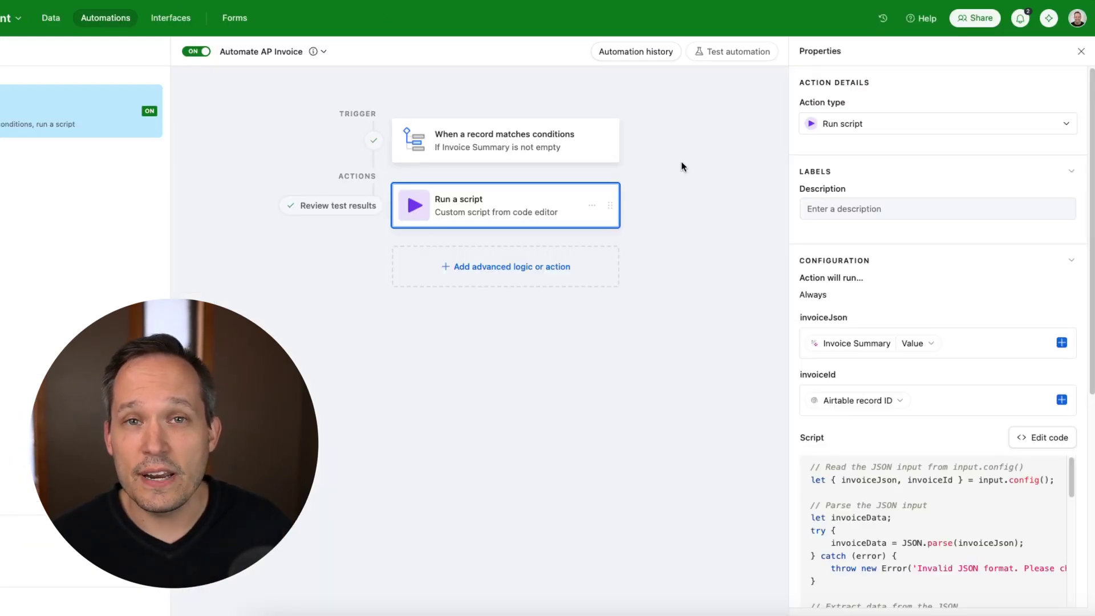
Show the trigger card's settings: Invoices table with condition Invoice Summary is not empty
left_click(591, 148)
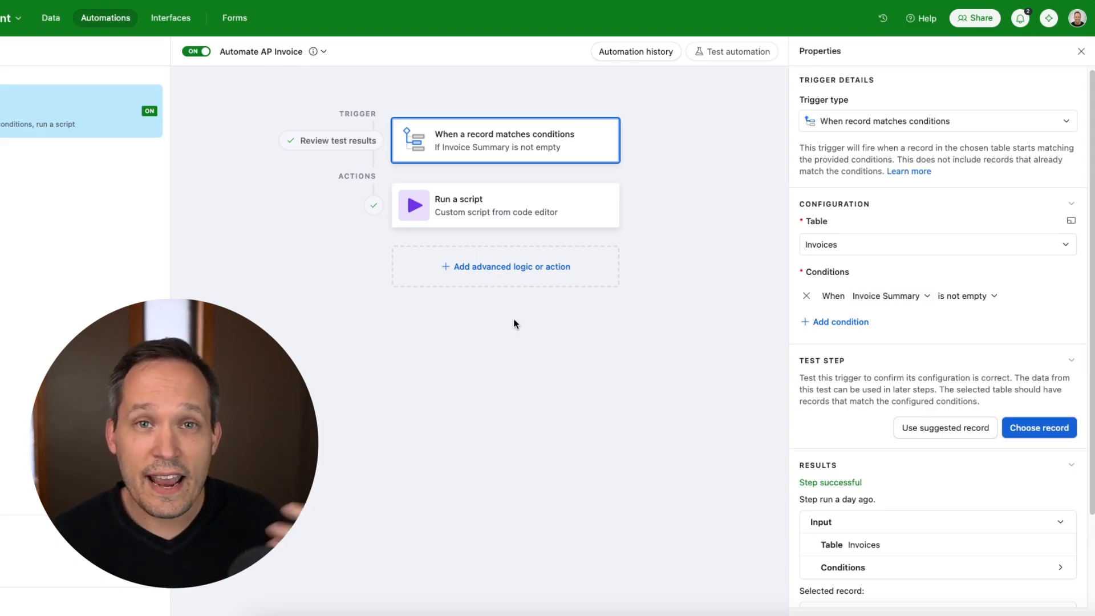
Browse the addable actions without adding any, then show the Run a script action's input mappings
left_click(490, 265)
scroll(496, 422, "down", 1)
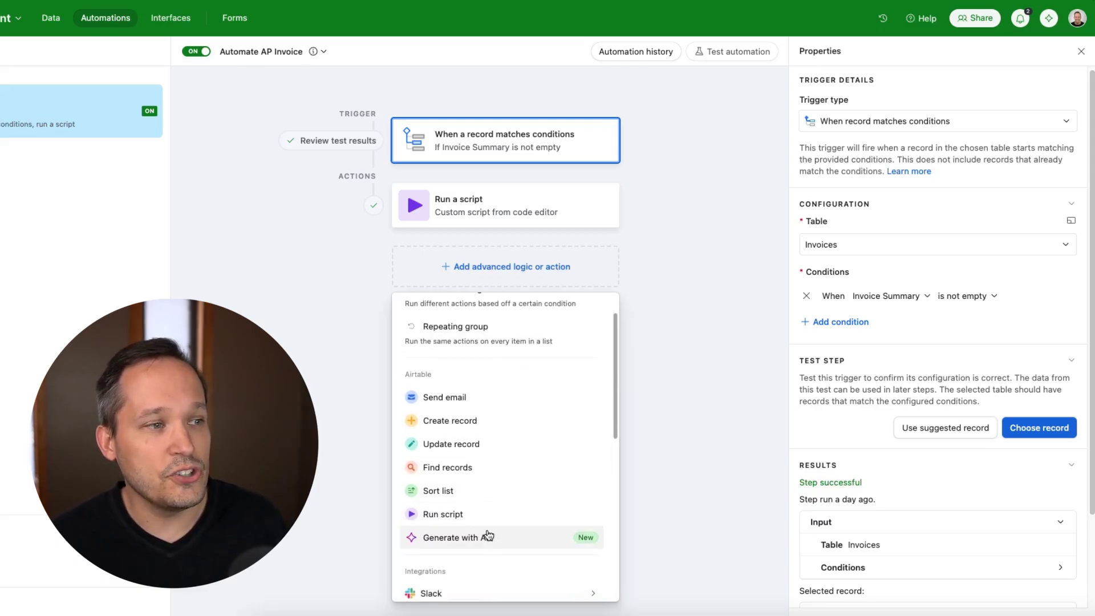
left_click(689, 397)
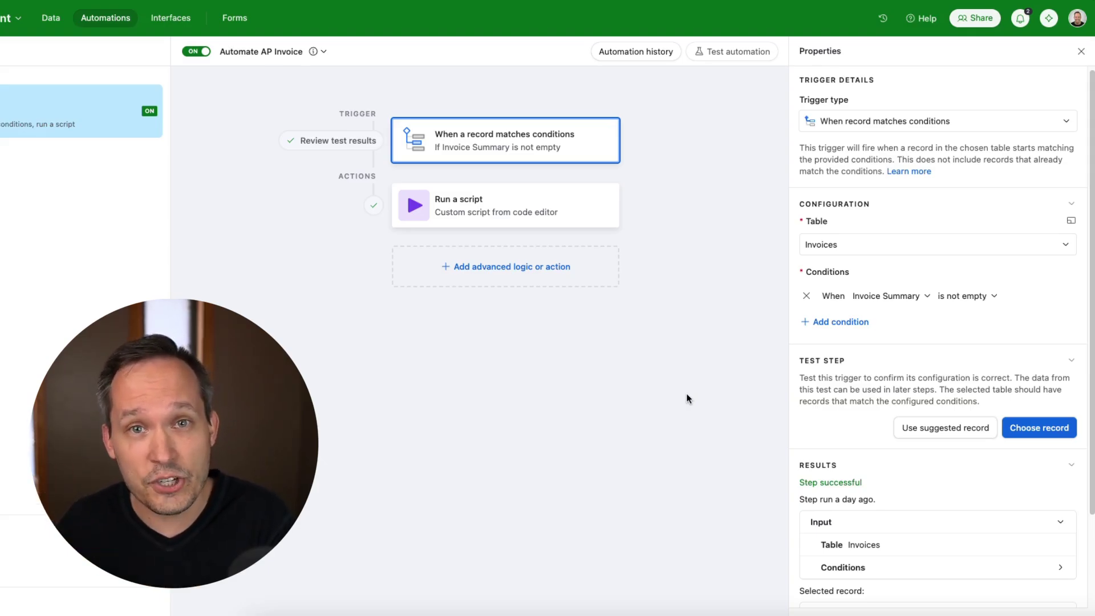
left_click(513, 274)
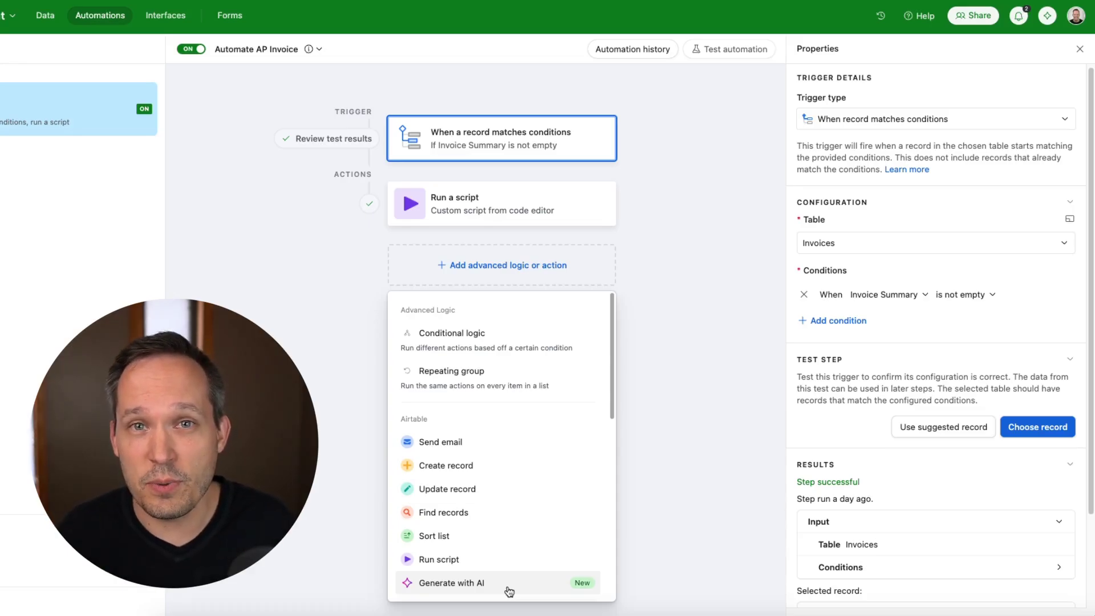
left_click(696, 366)
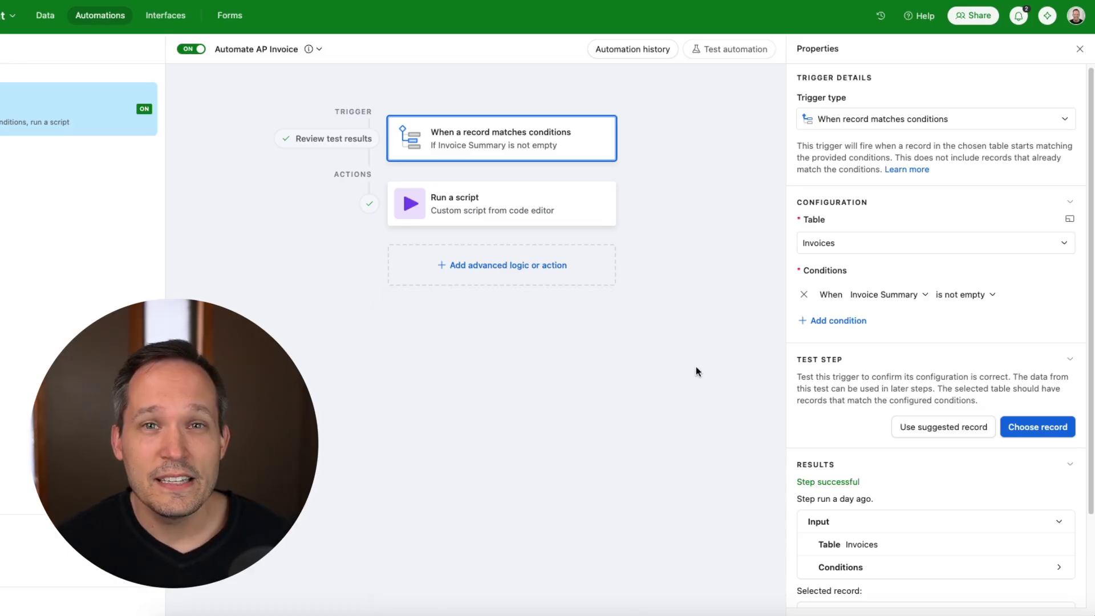
left_click(482, 211)
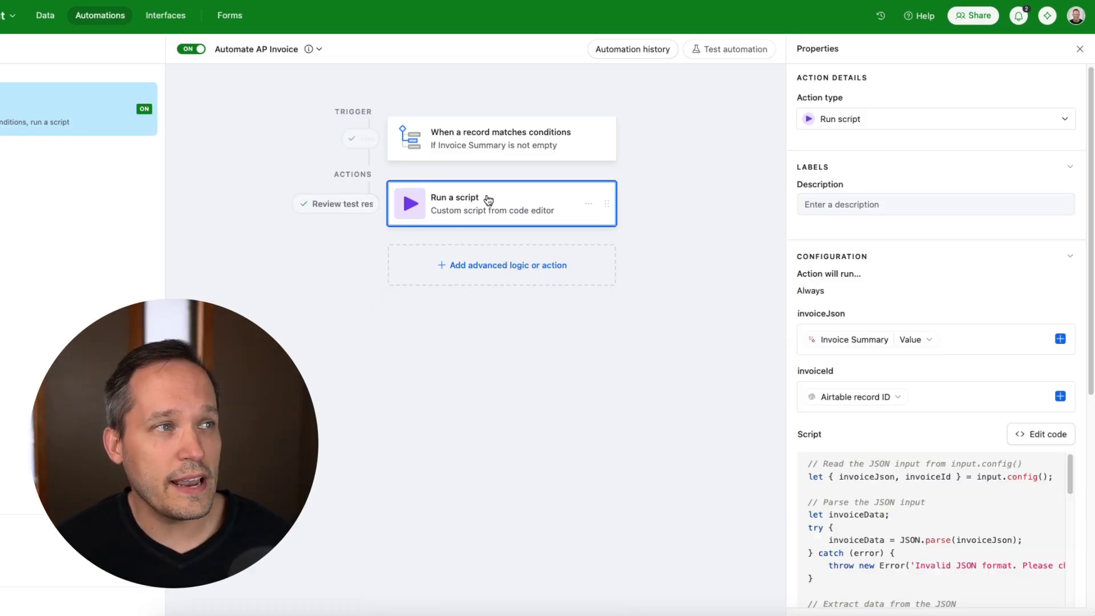
Open the Edit Script editor showing the invoiceJson parsing code and test output
left_click(1026, 442)
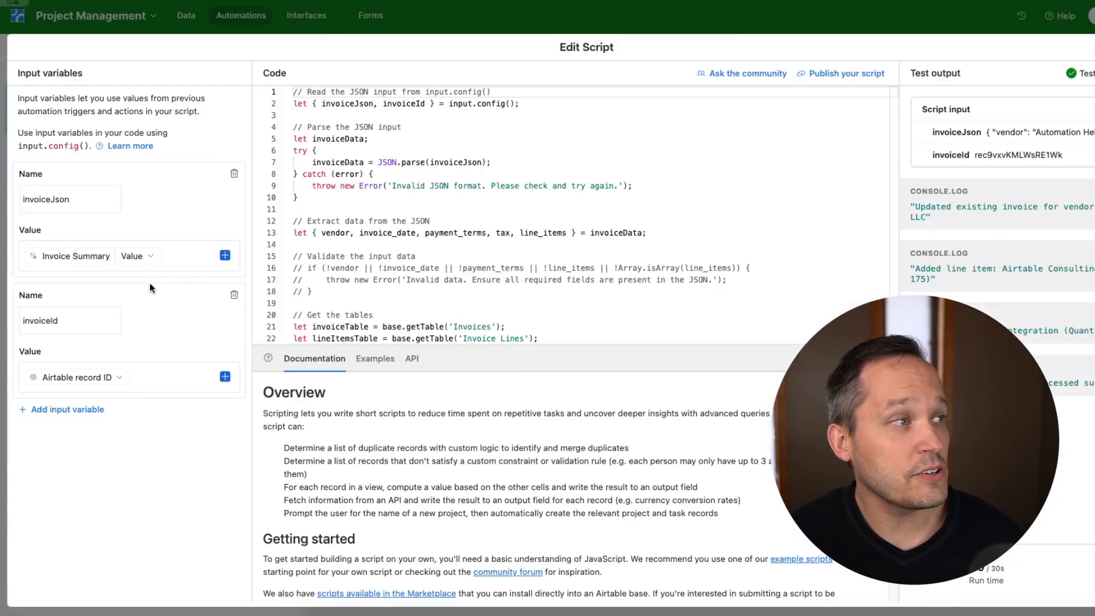
mouse_move(78, 258)
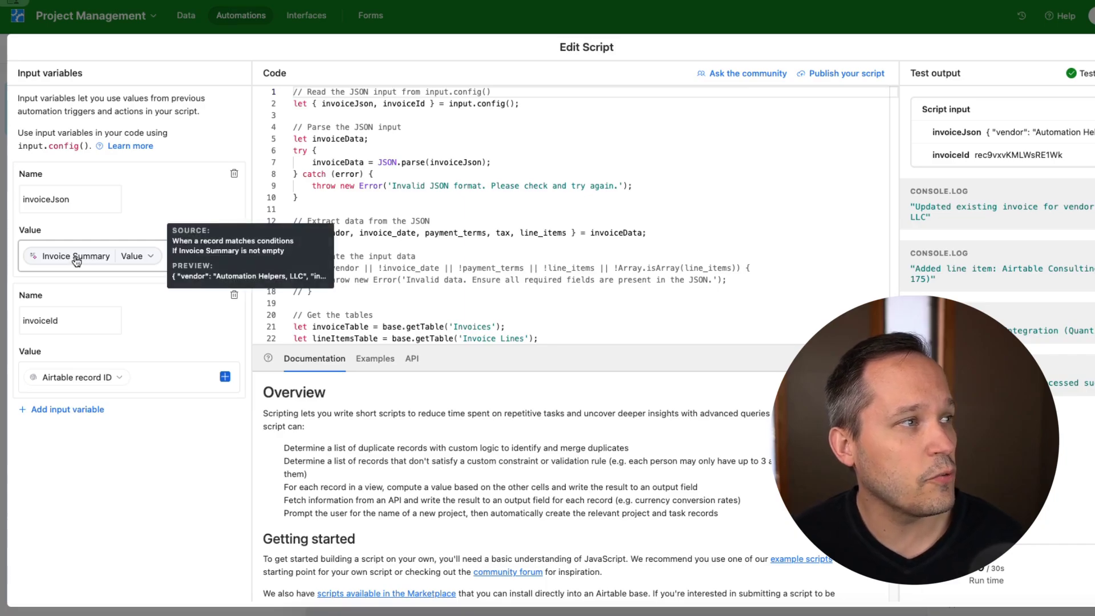